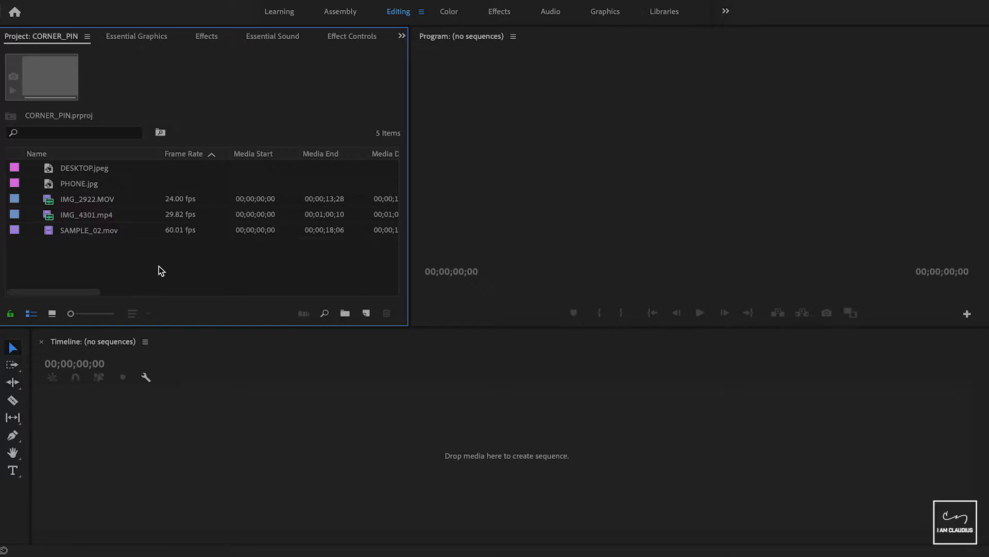
Step: Create the DESKTOP sequence from PHONE.jpg and DESKTOP.jpeg placed back to back
{"action": "left_click", "coordinate": [68, 180]}
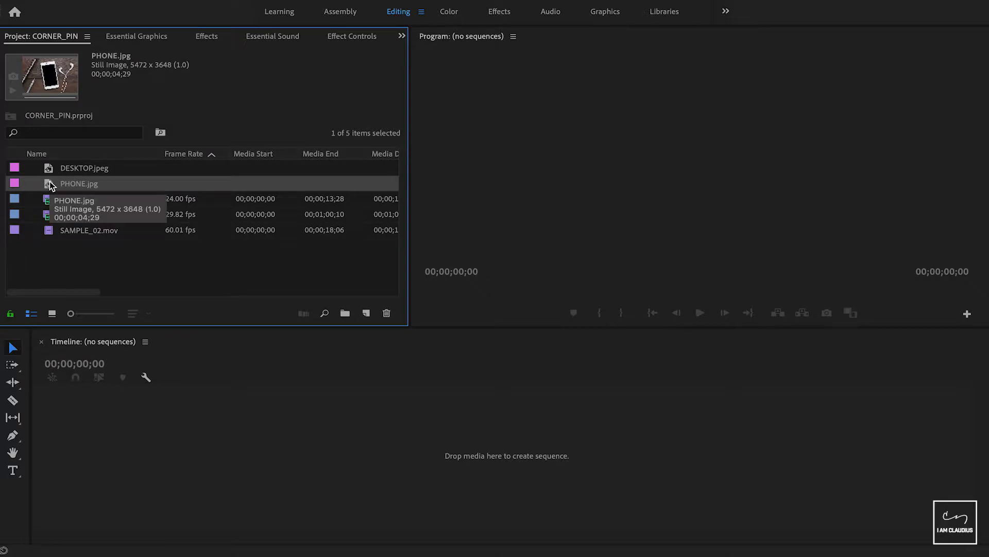
{"action": "left_click", "coordinate": [51, 168], "text": "shift"}
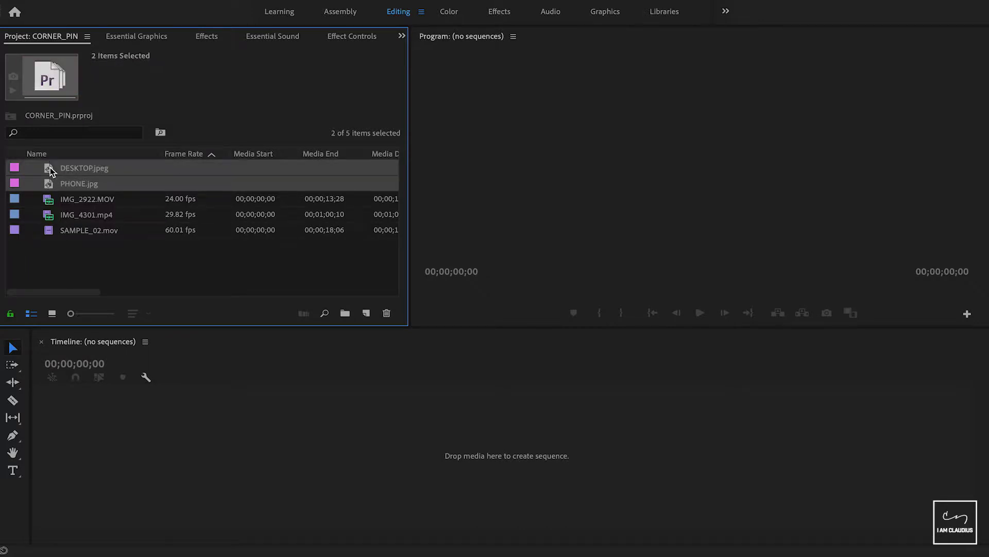
{"action": "left_click_drag", "start_coordinate": [116, 418], "coordinate": [116, 418]}
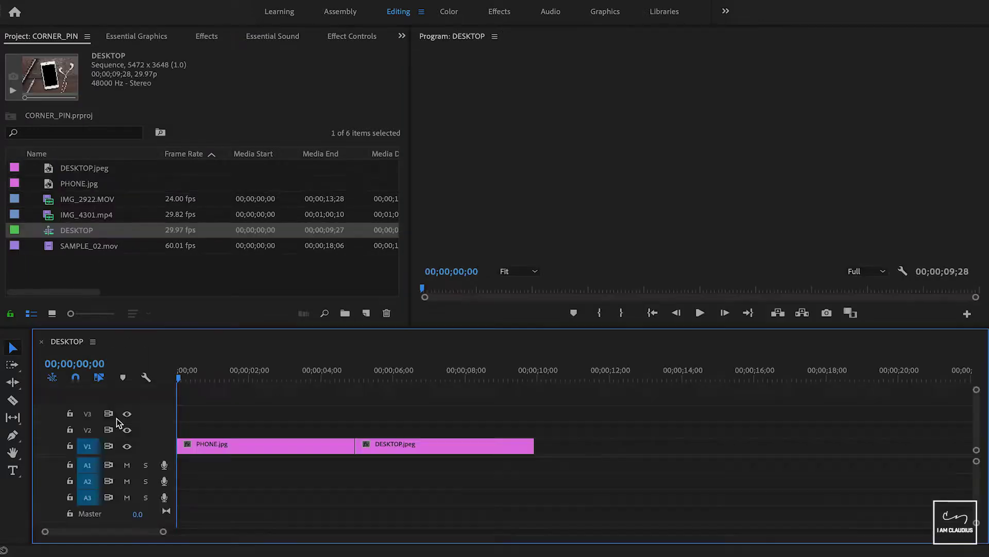
Step: Scrub through the phone and desktop images, then select the IMG_2922.MOV clip
{"action": "left_click_drag", "start_coordinate": [214, 378], "coordinate": [282, 374]}
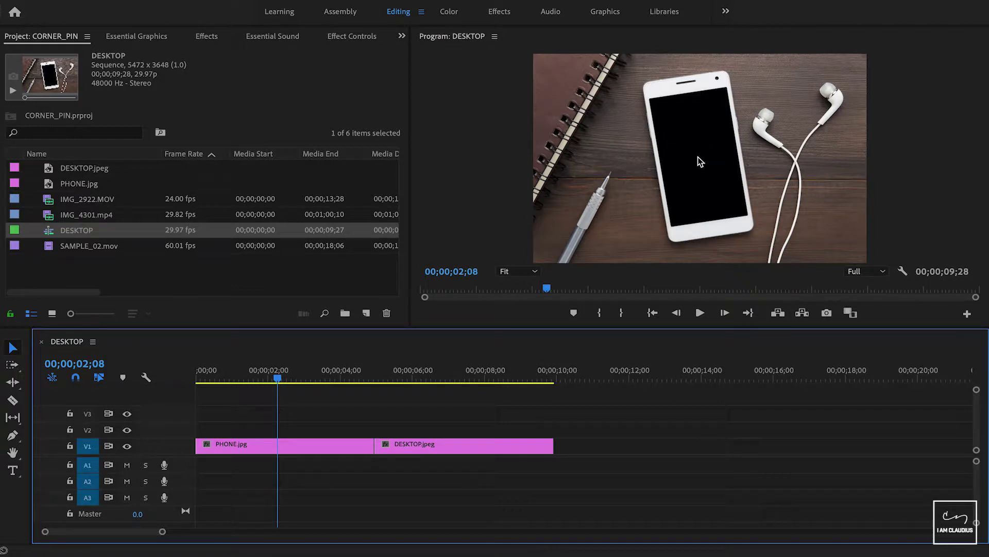
{"action": "left_click", "coordinate": [459, 380]}
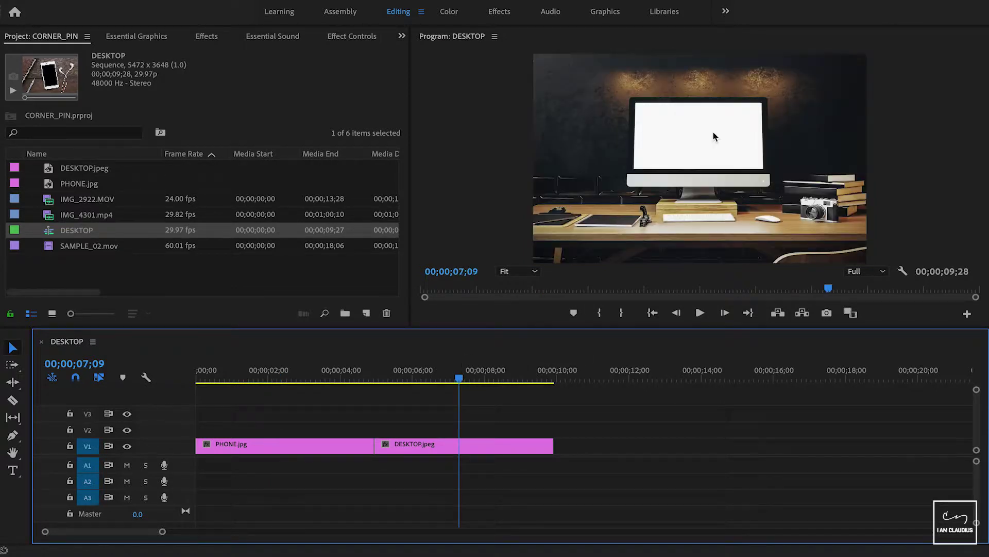
{"action": "left_click", "coordinate": [277, 381]}
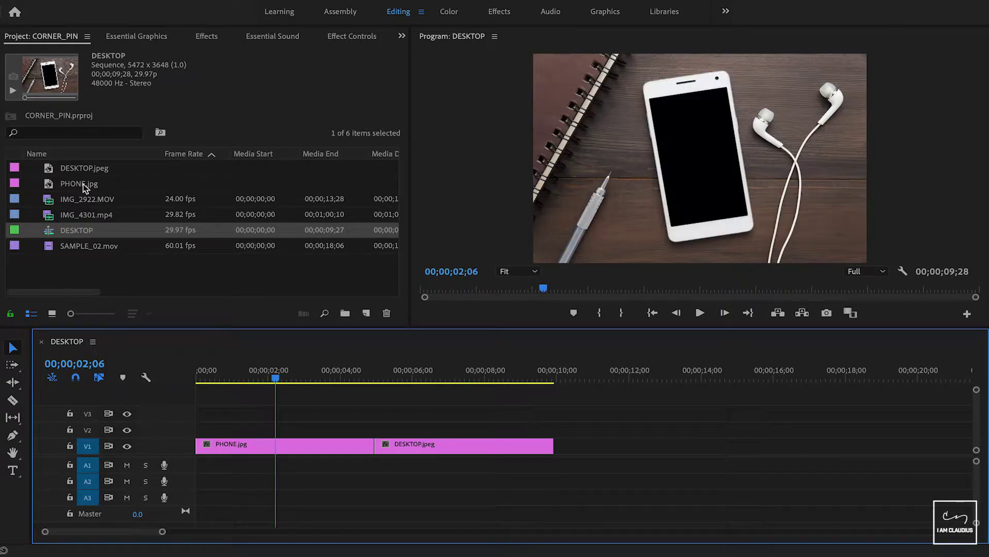
{"action": "left_click", "coordinate": [65, 216]}
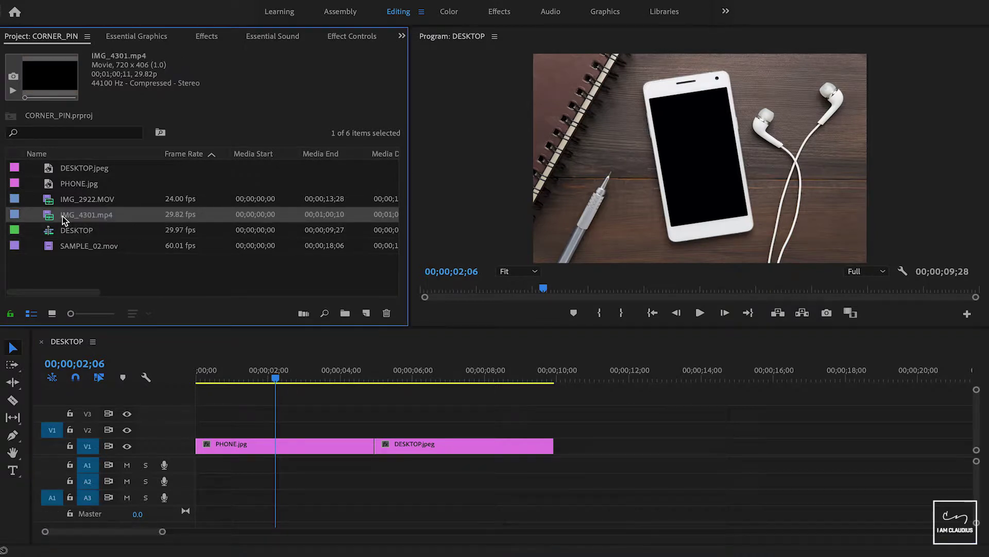
{"action": "left_click", "coordinate": [53, 202]}
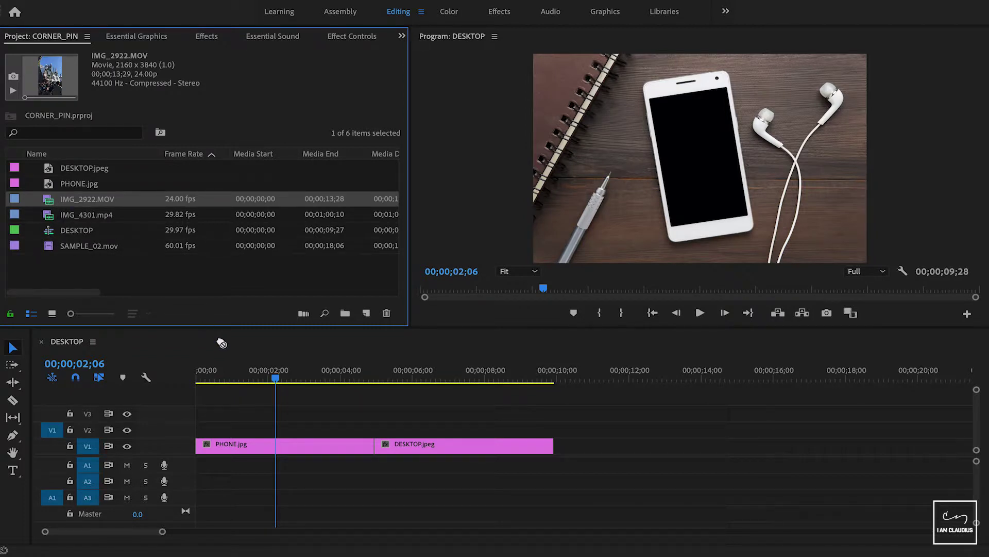
Step: Place IMG_2922.MOV on V2 above PHONE.jpg, mute A3, and slide it to the sequence start
{"action": "left_click_drag", "start_coordinate": [242, 378], "coordinate": [242, 426]}
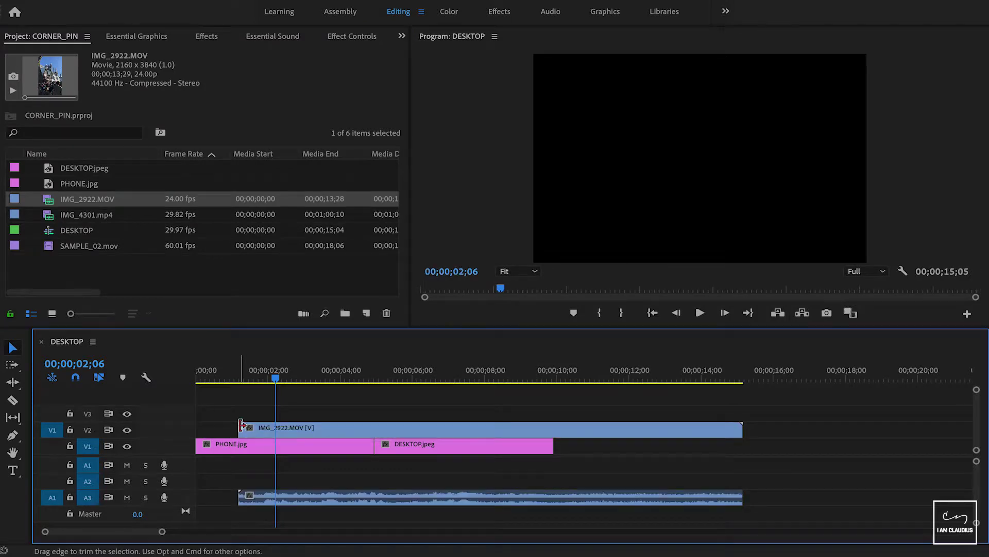
{"action": "left_click", "coordinate": [128, 497]}
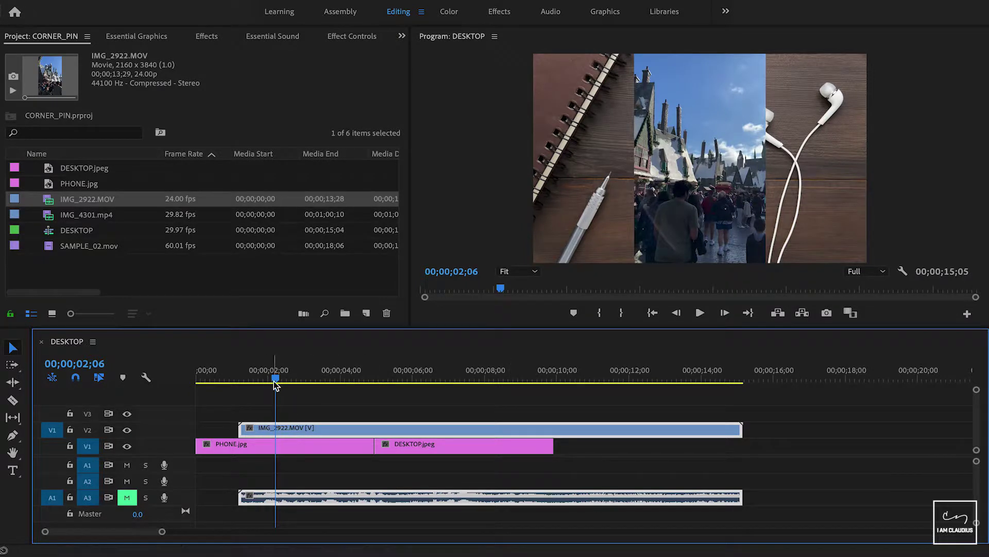
{"action": "left_click_drag", "start_coordinate": [277, 382], "coordinate": [197, 381]}
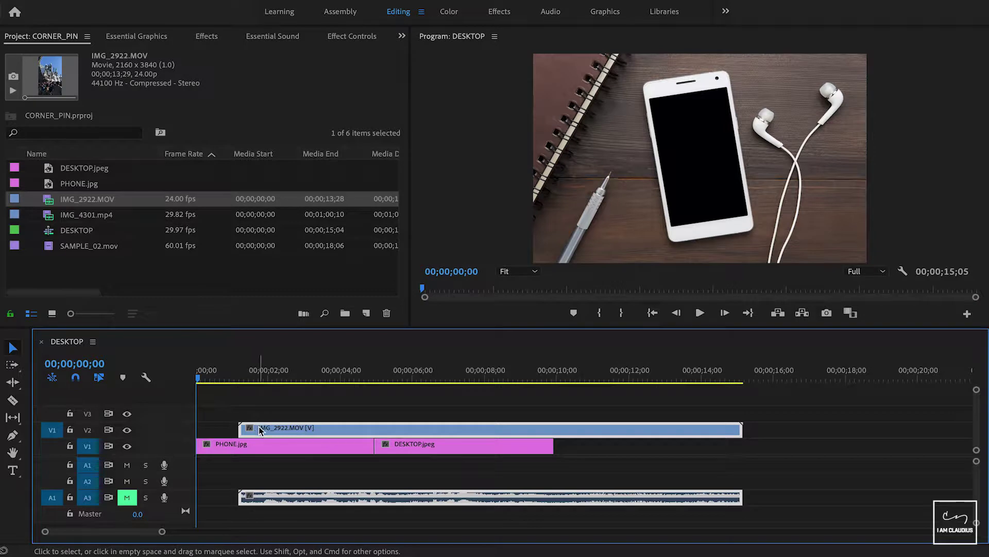
{"action": "left_click_drag", "start_coordinate": [260, 430], "coordinate": [217, 430]}
Step: Razor IMG_2922.MOV where PHONE.jpg ends, delete the leftover piece, and preview the result
{"action": "left_click_drag", "start_coordinate": [365, 383], "coordinate": [362, 382]}
{"action": "key", "text": "c"}
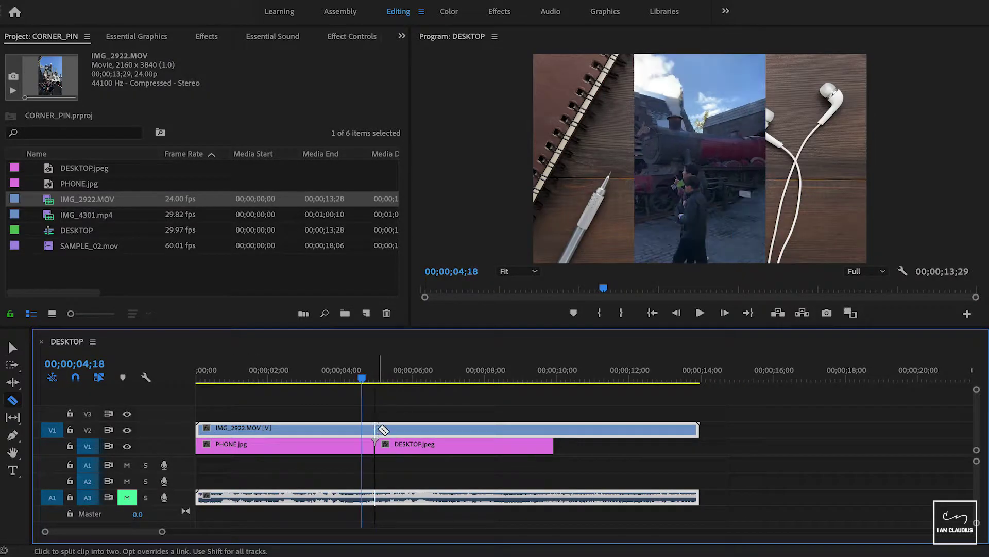
{"action": "left_click", "coordinate": [375, 429]}
{"action": "key", "text": "v"}
{"action": "left_click", "coordinate": [431, 428]}
{"action": "key", "text": "Delete"}
{"action": "left_click", "coordinate": [268, 382]}
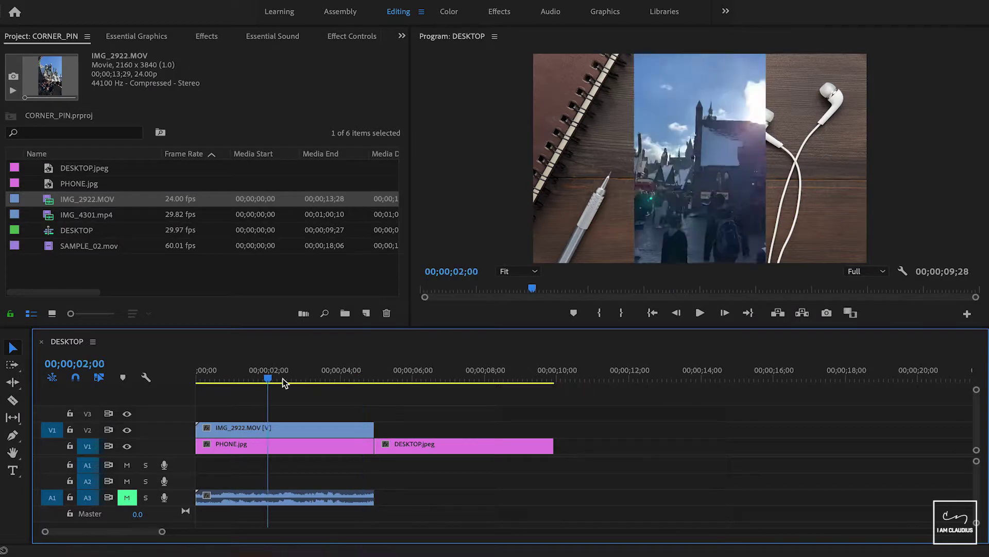
{"action": "left_click_drag", "start_coordinate": [285, 382], "coordinate": [350, 381]}
{"action": "left_click", "coordinate": [206, 36]}
Step: Search the effects for 'corner pin' and apply Corner Pin to IMG_2922.MOV
{"action": "left_click", "coordinate": [105, 53]}
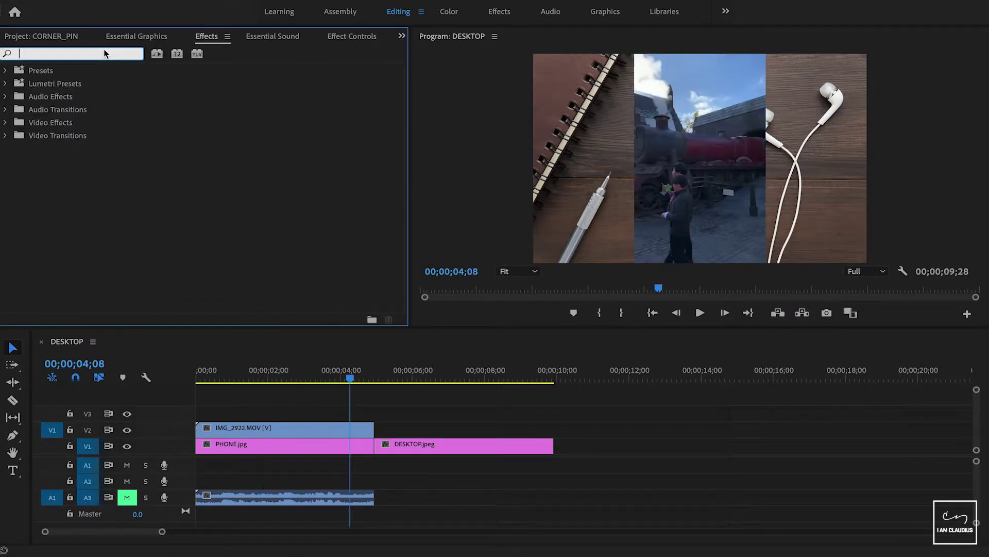
{"action": "type", "text": "corner"}
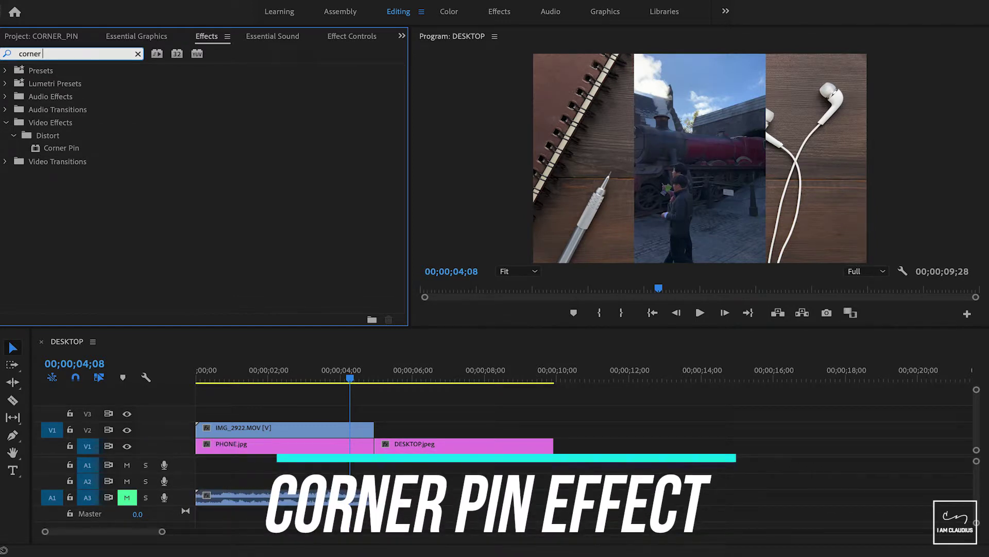
{"action": "type", "text": " p"}
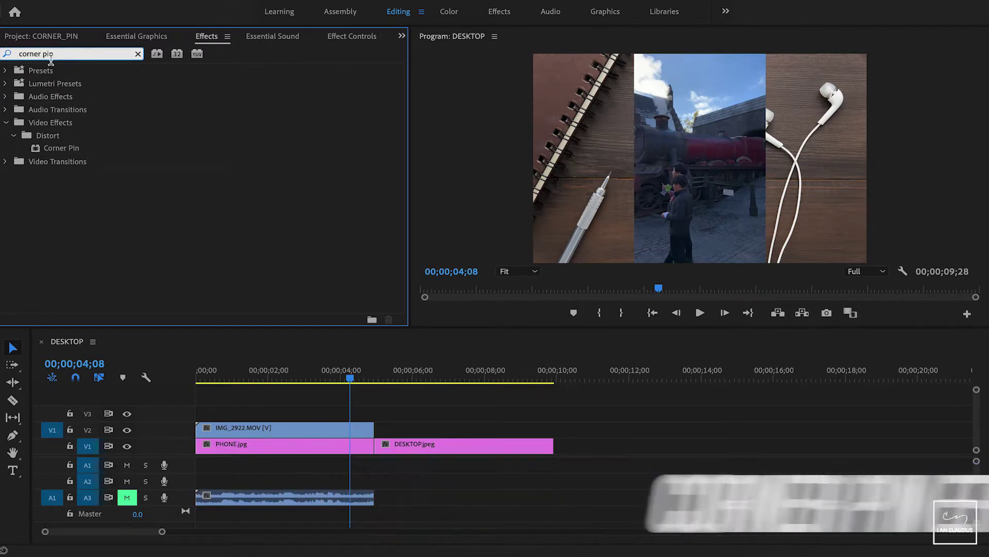
{"action": "type", "text": "in"}
{"action": "left_click", "coordinate": [50, 148]}
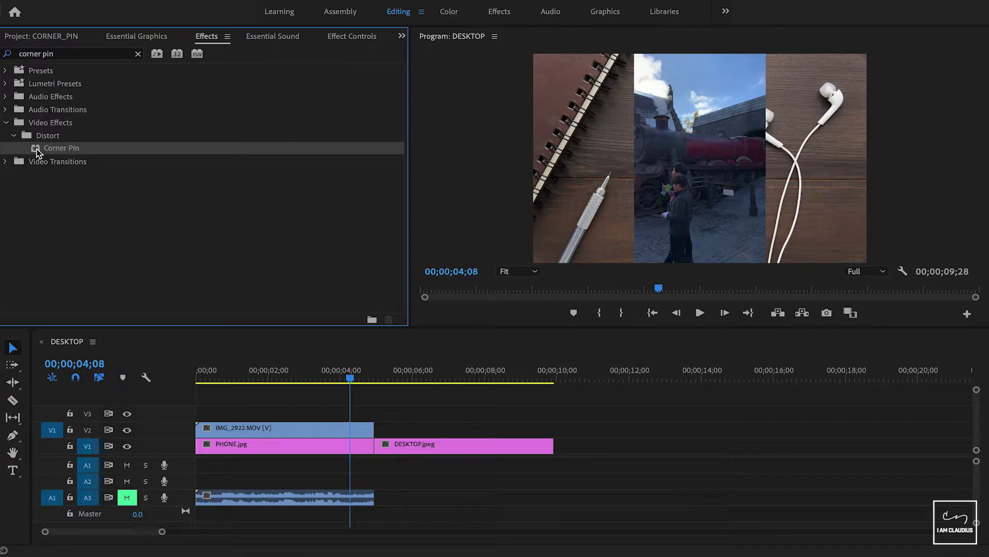
{"action": "left_click_drag", "start_coordinate": [191, 289], "coordinate": [258, 430]}
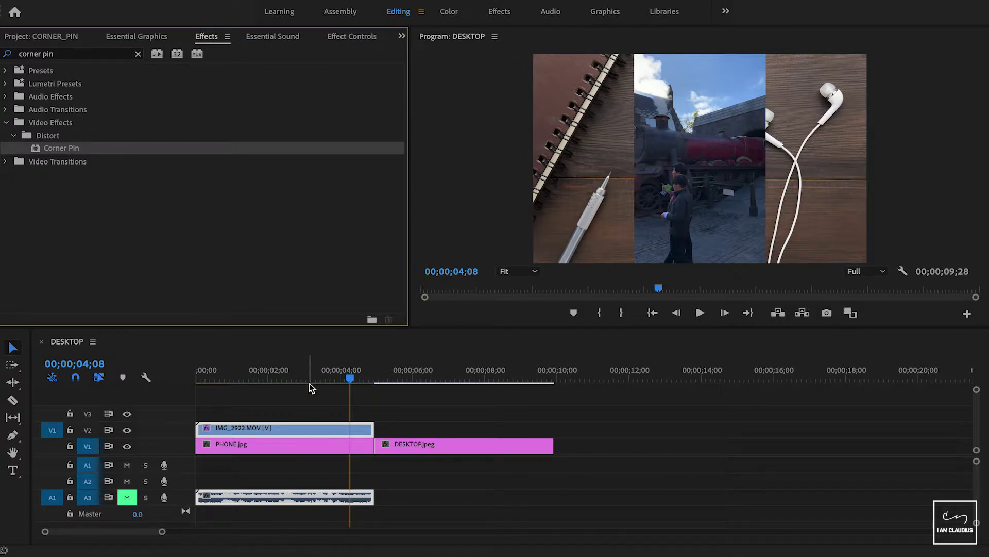
Step: Select the IMG_2922.MOV video in the Program monitor and enlarge the preview area
{"action": "left_click", "coordinate": [672, 214]}
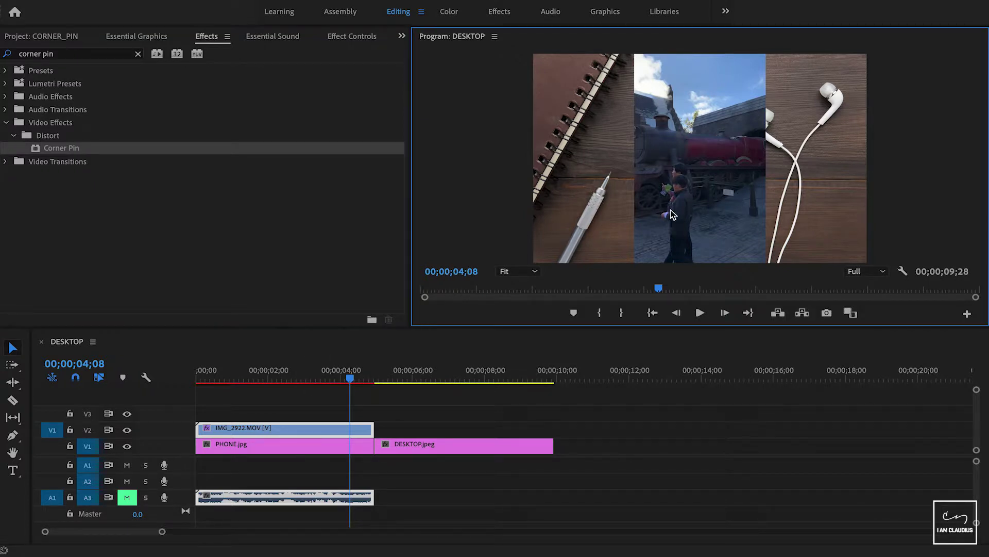
{"action": "left_click", "coordinate": [337, 437]}
{"action": "left_click", "coordinate": [714, 213]}
{"action": "left_click", "coordinate": [713, 213]}
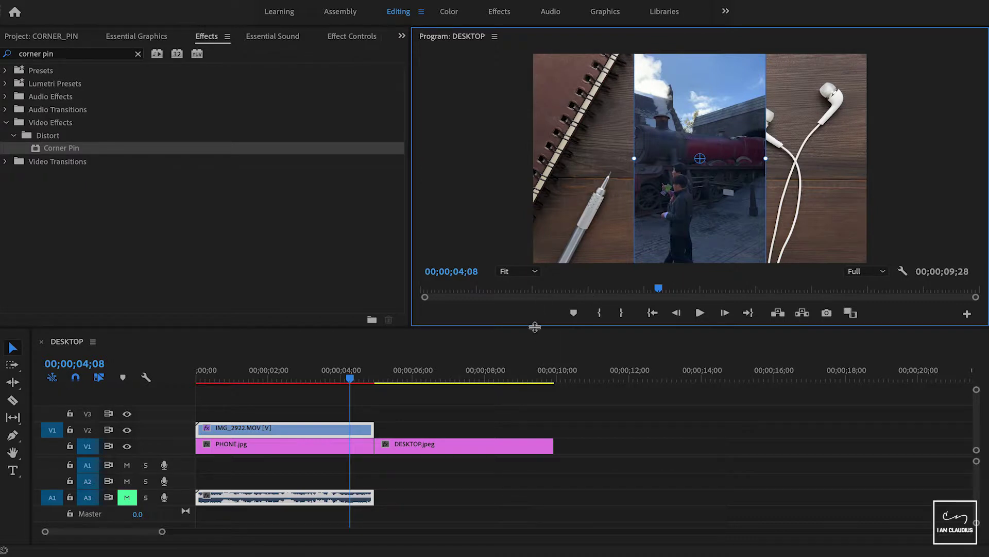
{"action": "left_click_drag", "start_coordinate": [534, 326], "coordinate": [515, 453]}
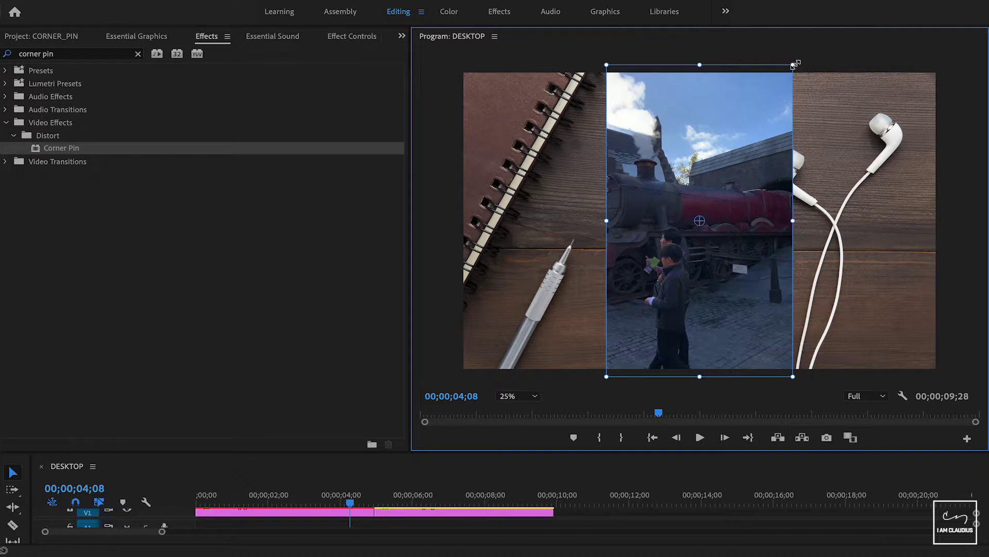
Step: Scale down, rotate, and nudge the video to fit inside the tilted phone screen
{"action": "left_click_drag", "start_coordinate": [794, 70], "coordinate": [766, 129]}
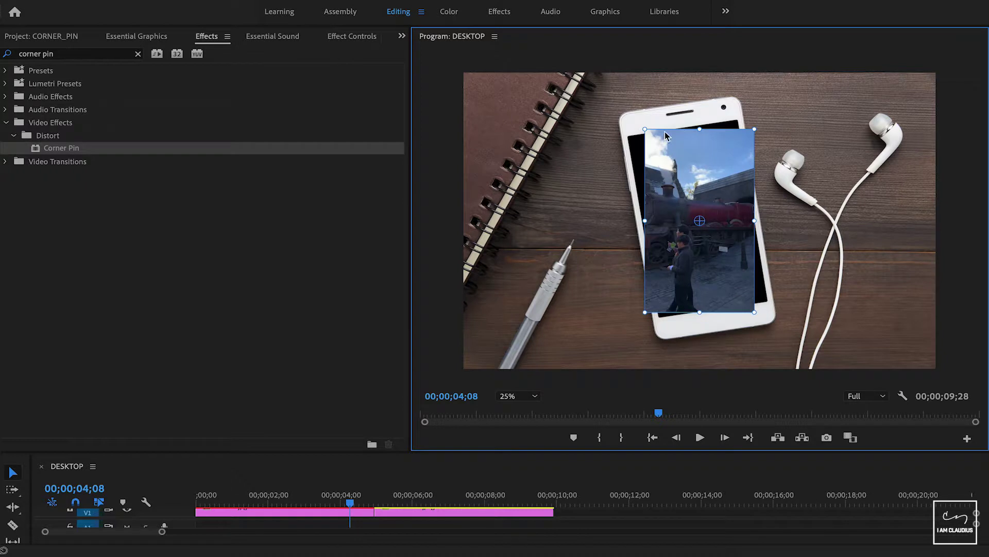
{"action": "left_click_drag", "start_coordinate": [644, 124], "coordinate": [628, 137]}
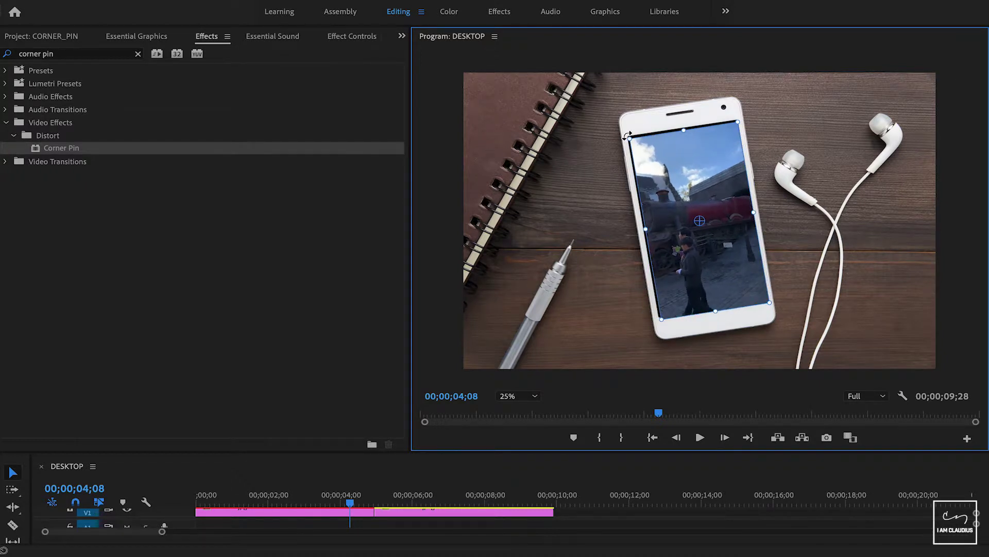
{"action": "left_click_drag", "start_coordinate": [679, 179], "coordinate": [678, 177]}
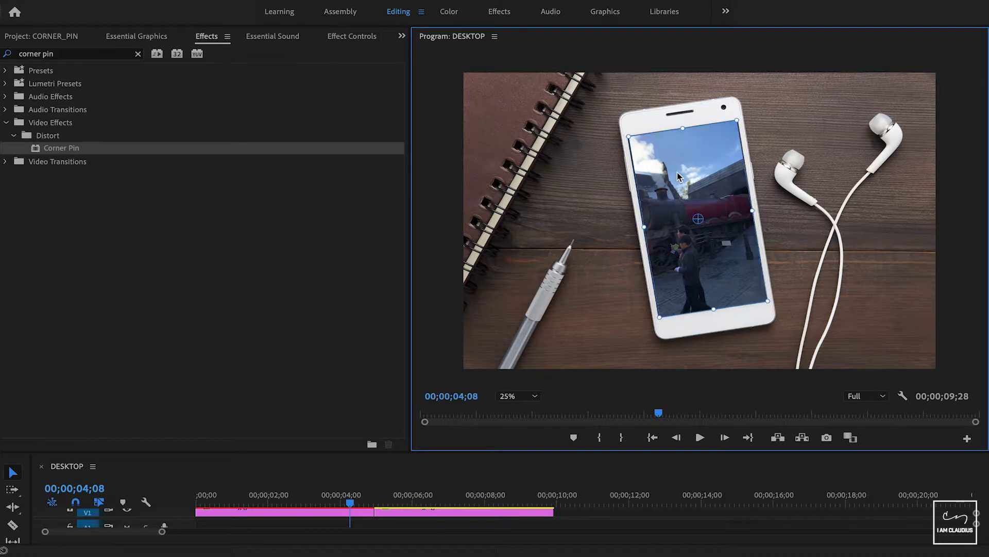
{"action": "left_click", "coordinate": [611, 195]}
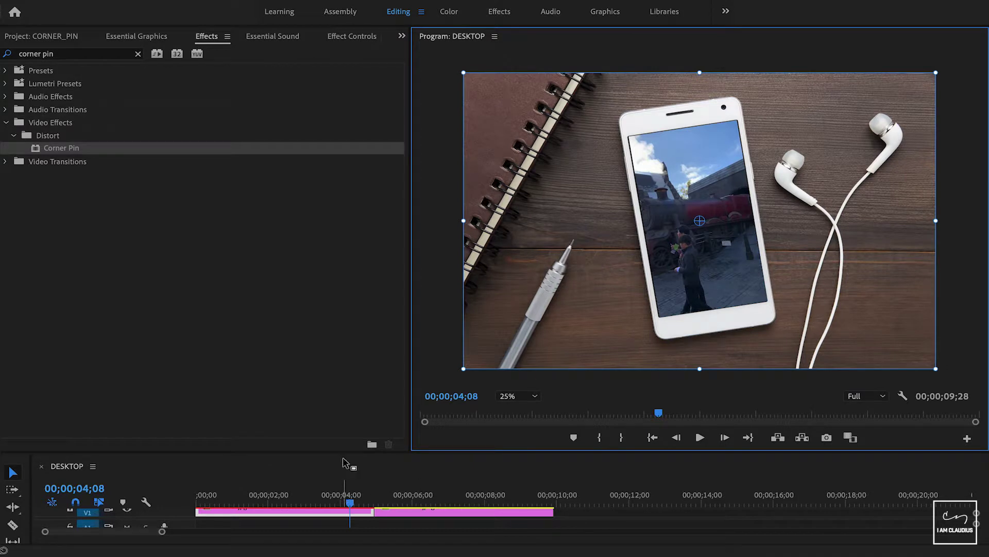
{"action": "left_click_drag", "start_coordinate": [346, 453], "coordinate": [346, 375]}
{"action": "left_click", "coordinate": [707, 205]}
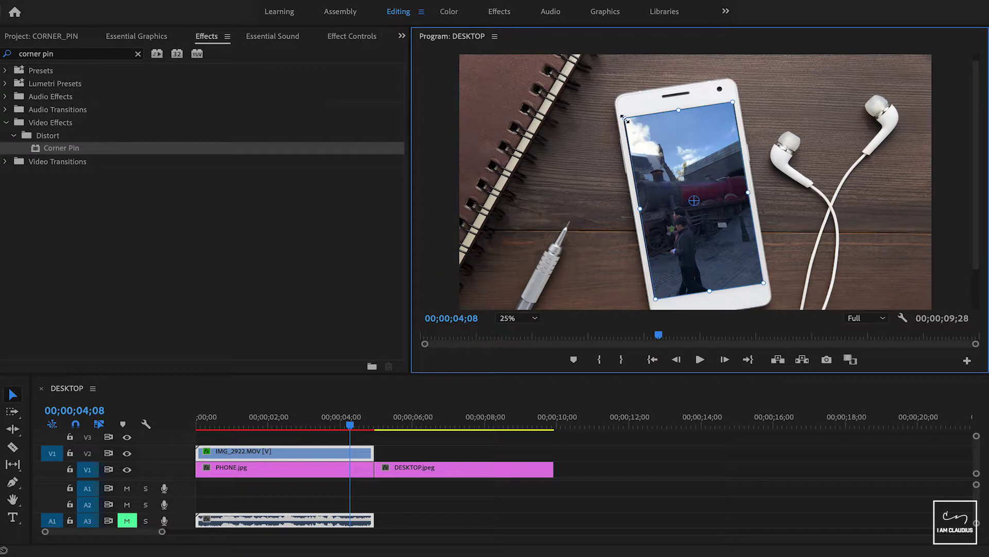
Step: Scrub back to the sequence start and play the phone mockup
{"action": "left_click", "coordinate": [313, 425]}
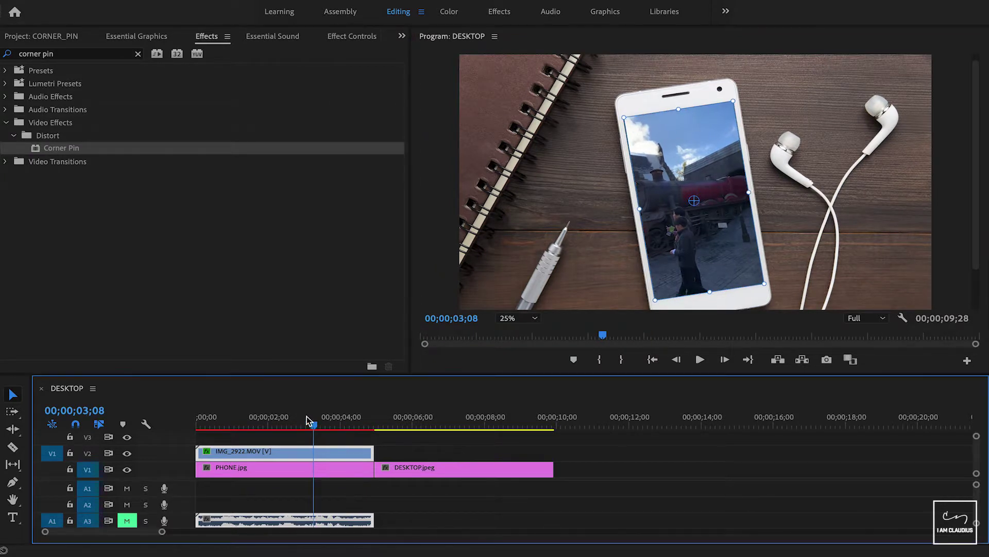
{"action": "left_click", "coordinate": [228, 425]}
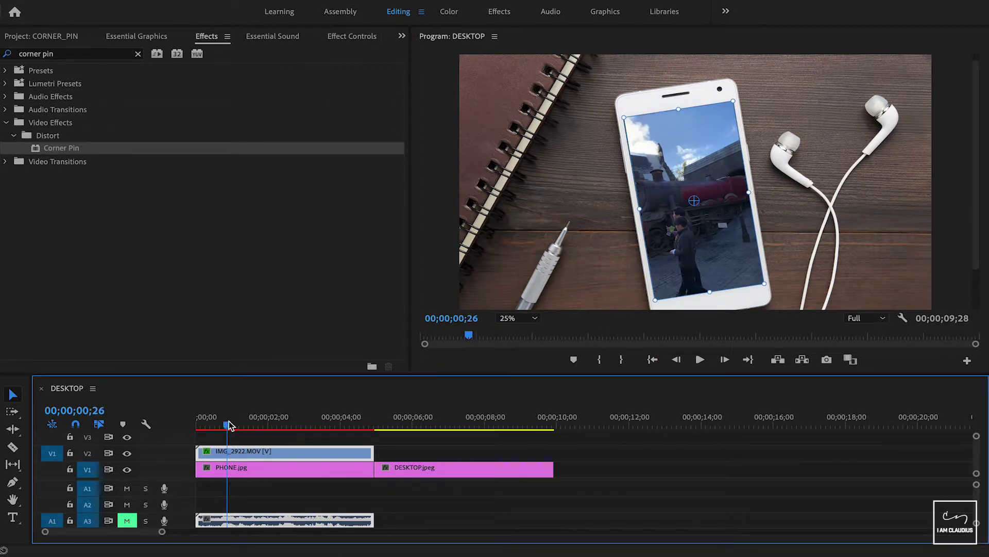
{"action": "left_click_drag", "start_coordinate": [228, 425], "coordinate": [209, 427]}
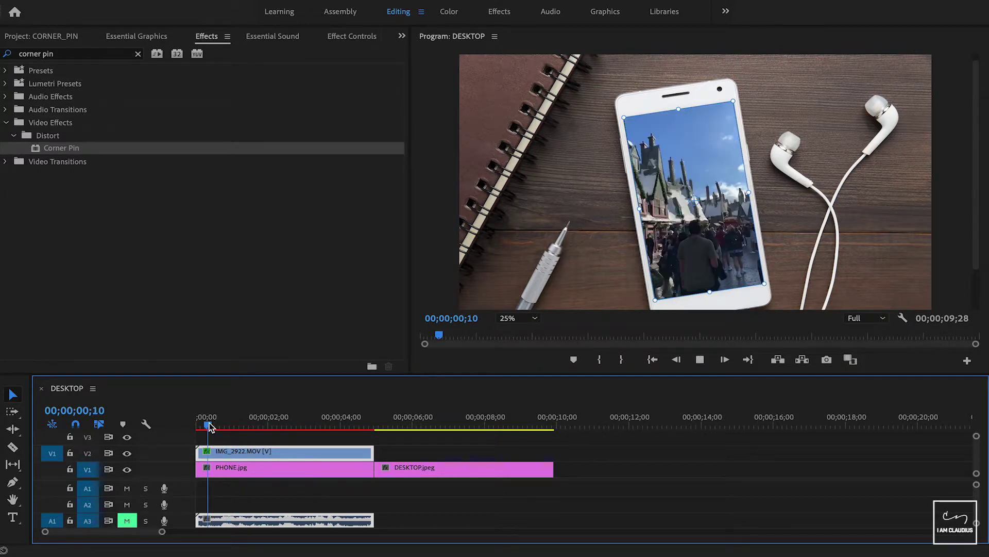
{"action": "key", "text": "space"}
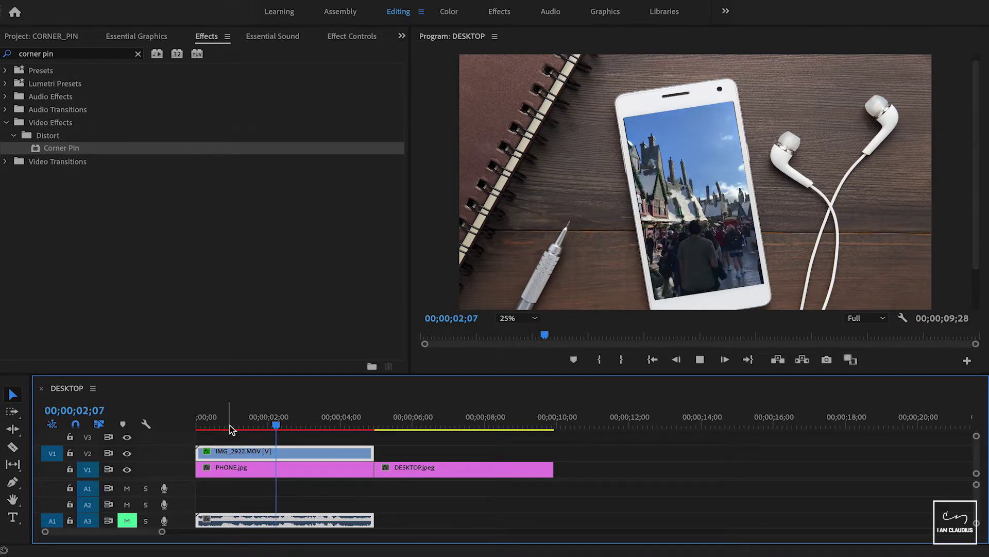
{"action": "key", "text": "space"}
Step: Set the Program monitor playback resolution to 1/4 and play the phone mockup again
{"action": "left_click", "coordinate": [218, 426]}
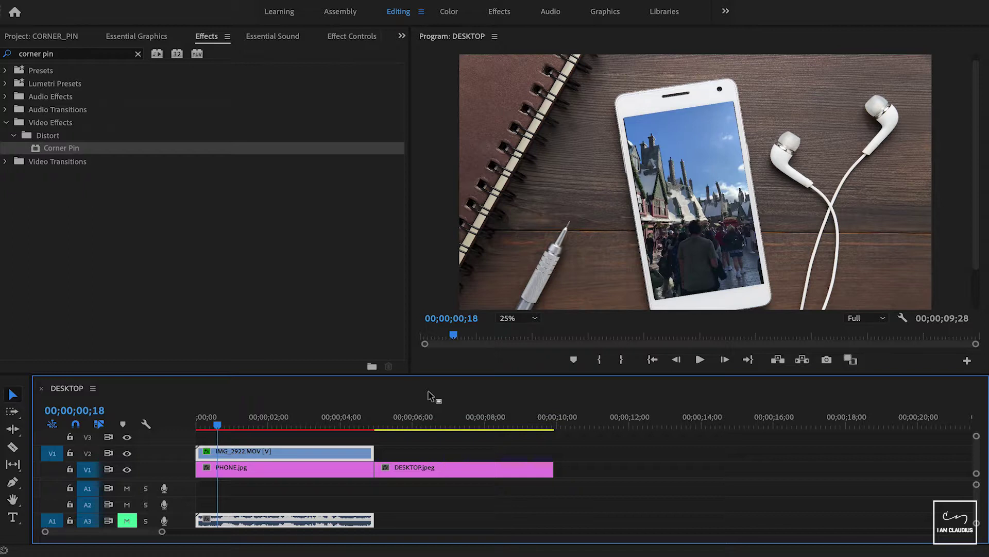
{"action": "left_click", "coordinate": [876, 319]}
{"action": "left_click", "coordinate": [878, 359]}
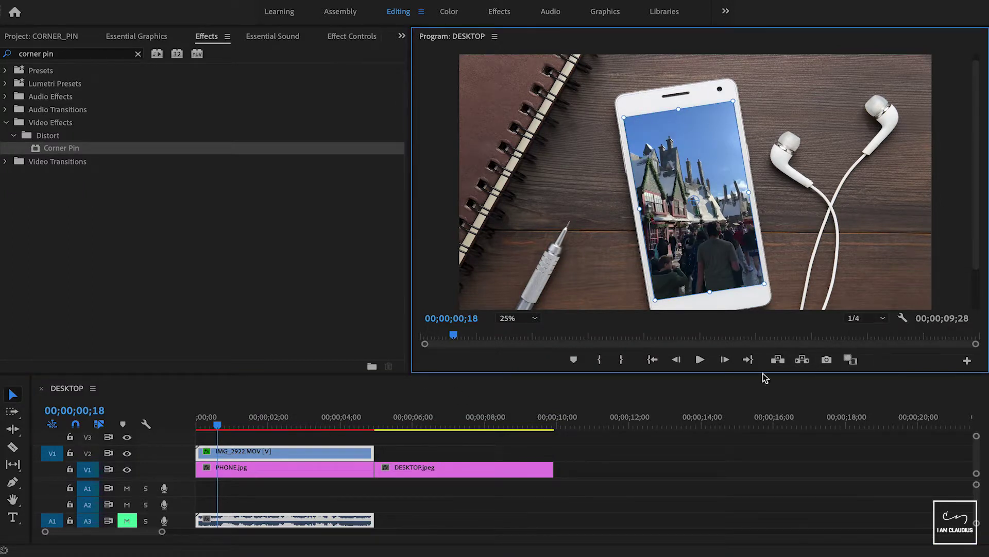
{"action": "left_click", "coordinate": [206, 426]}
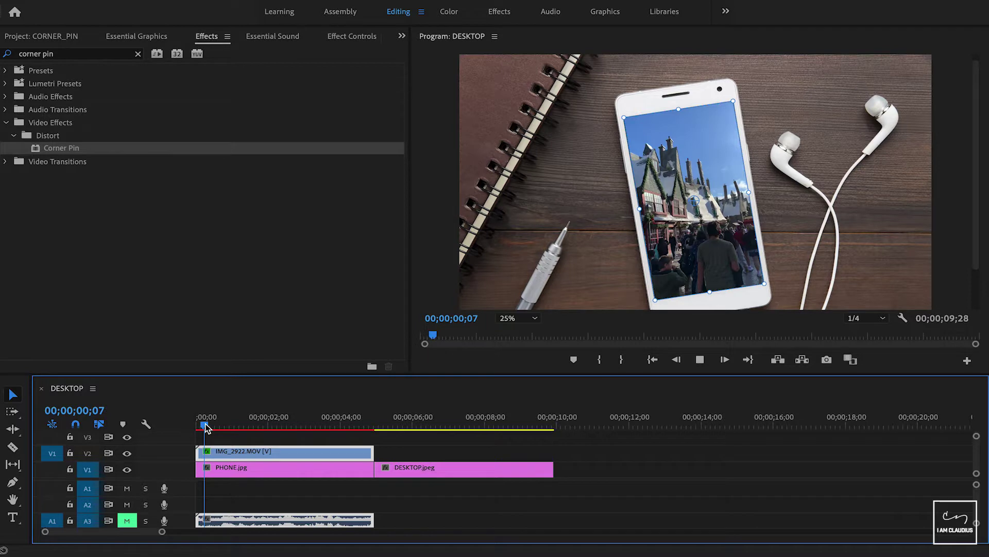
{"action": "key", "text": "space"}
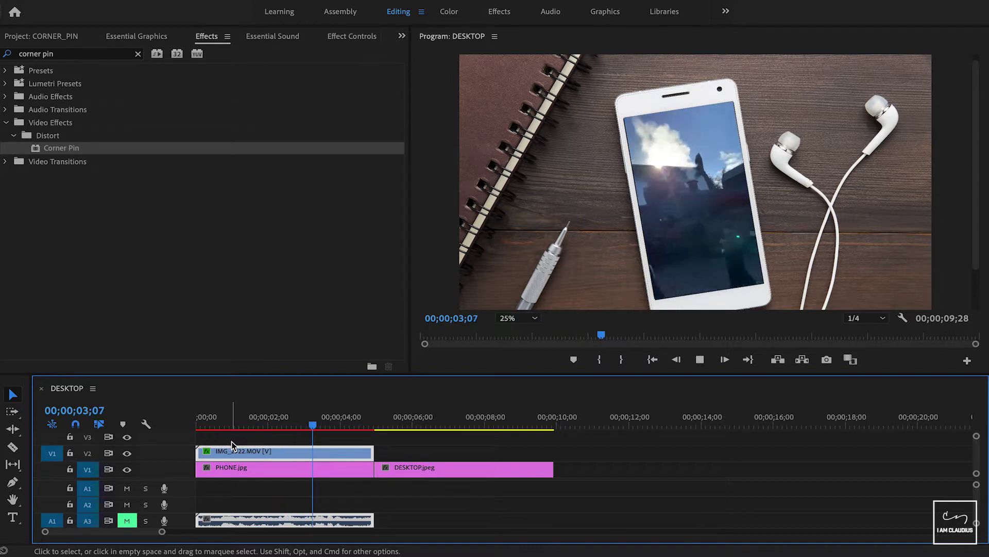
{"action": "key", "text": "space"}
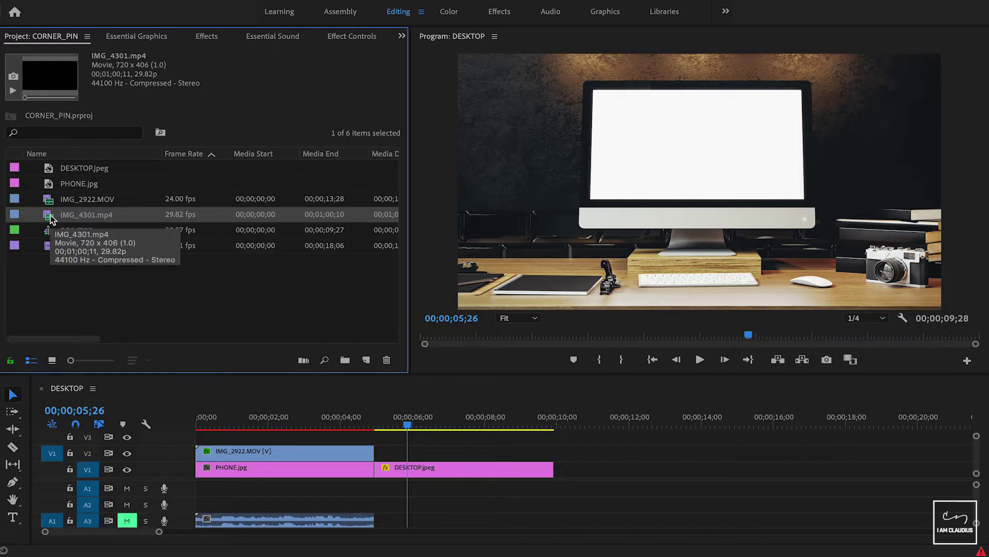
Step: Place IMG_4301.mp4 on V2 above DESKTOP.jpeg, razor it at the image's end, and delete the remainder
{"action": "left_click_drag", "start_coordinate": [50, 219], "coordinate": [380, 458]}
{"action": "key", "text": "c"}
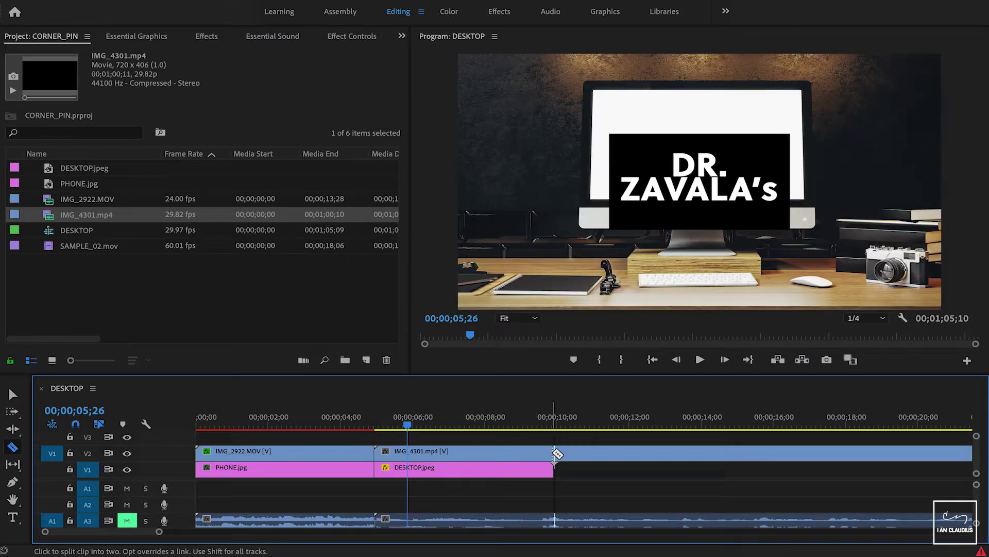
{"action": "left_click", "coordinate": [555, 453]}
{"action": "key", "text": "v"}
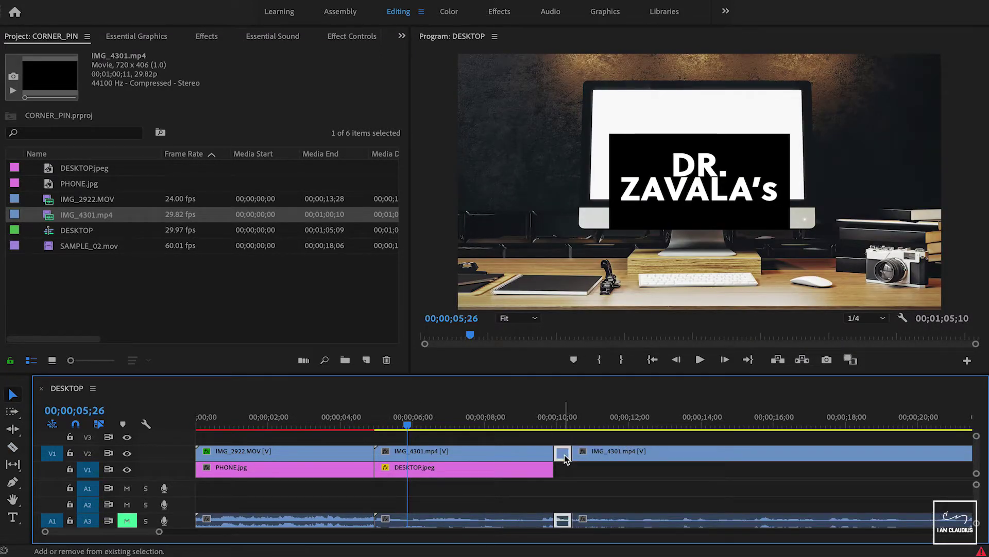
{"action": "left_click", "coordinate": [593, 456]}
{"action": "key", "text": "Delete"}
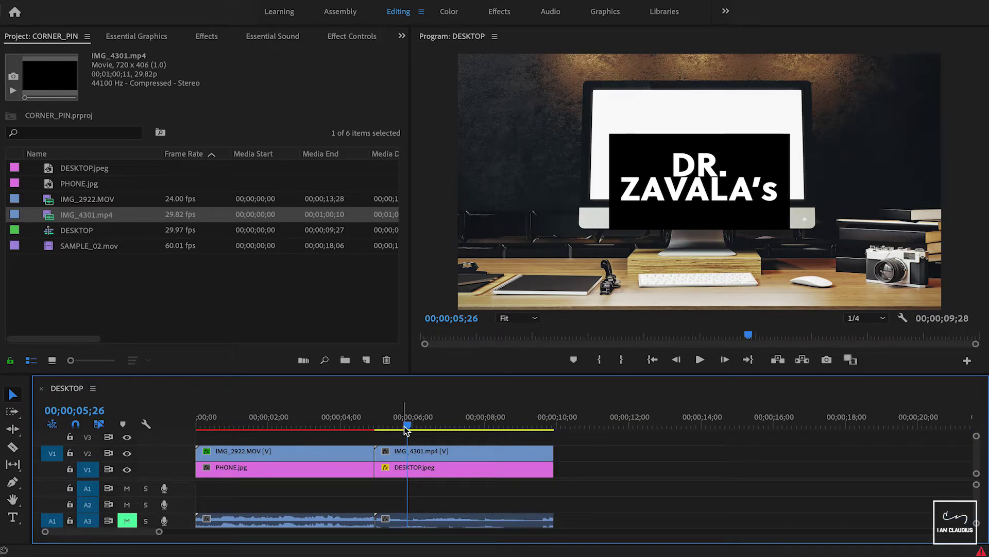
Step: Apply Corner Pin to IMG_4301.mp4 and select it in Effect Controls to show its corner handles
{"action": "left_click", "coordinate": [207, 37]}
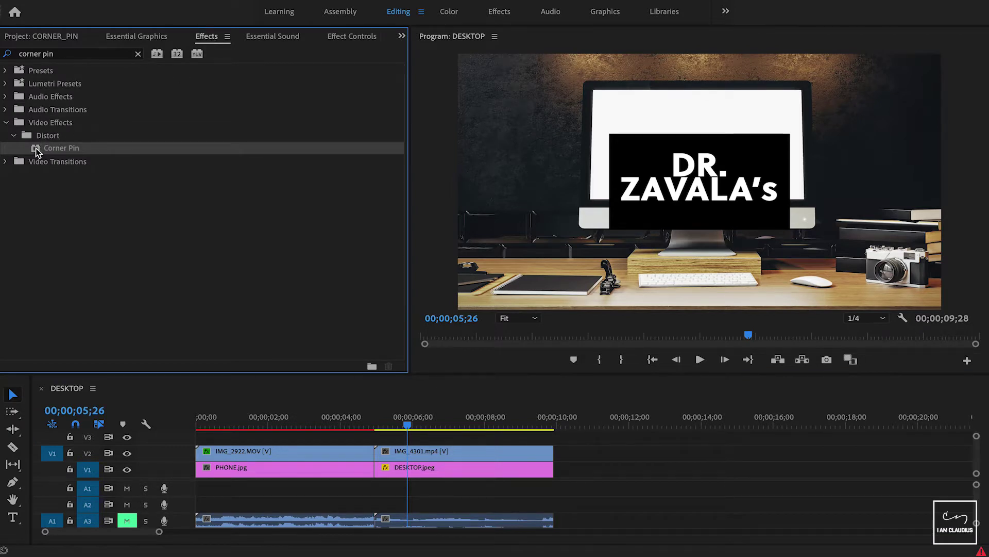
{"action": "left_click_drag", "start_coordinate": [37, 152], "coordinate": [432, 451]}
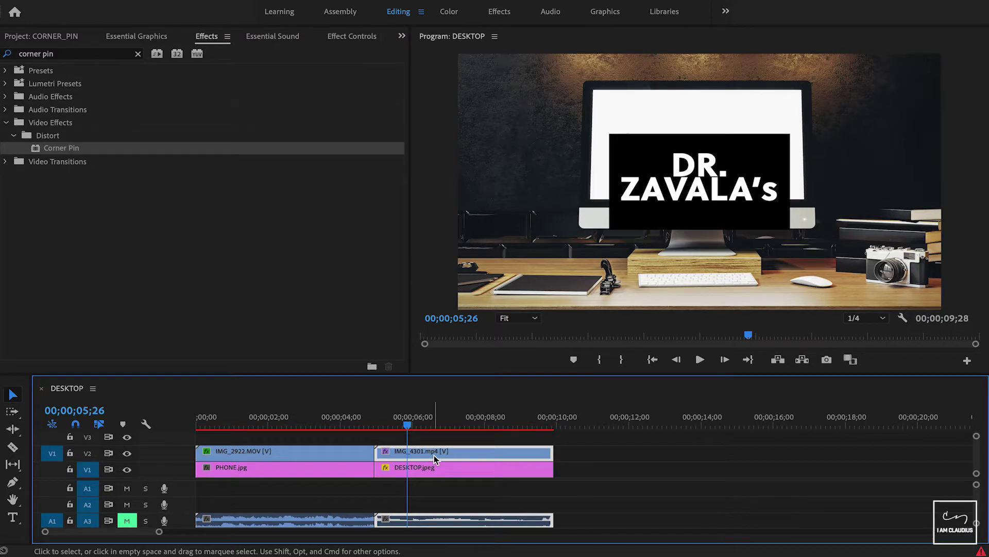
{"action": "left_click", "coordinate": [352, 37]}
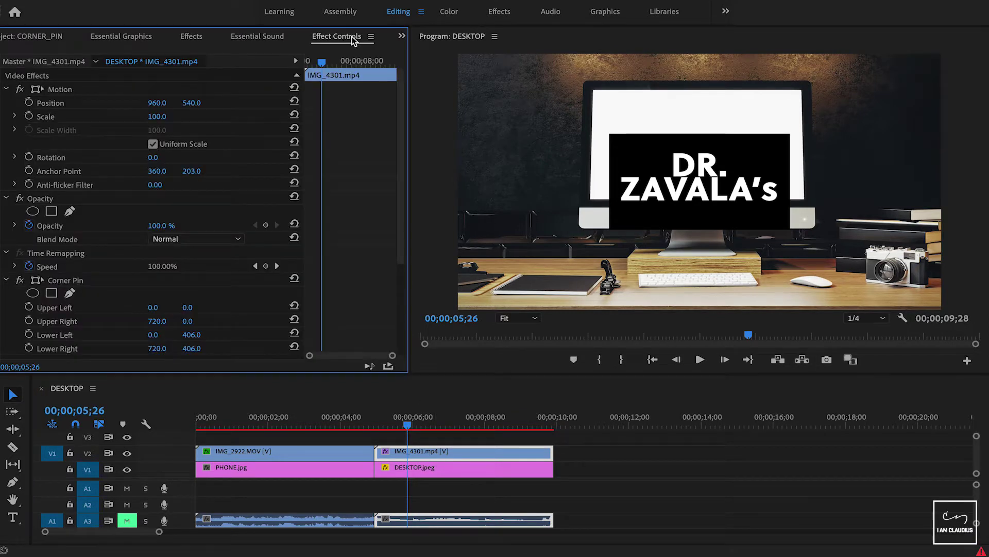
{"action": "left_click", "coordinate": [106, 281]}
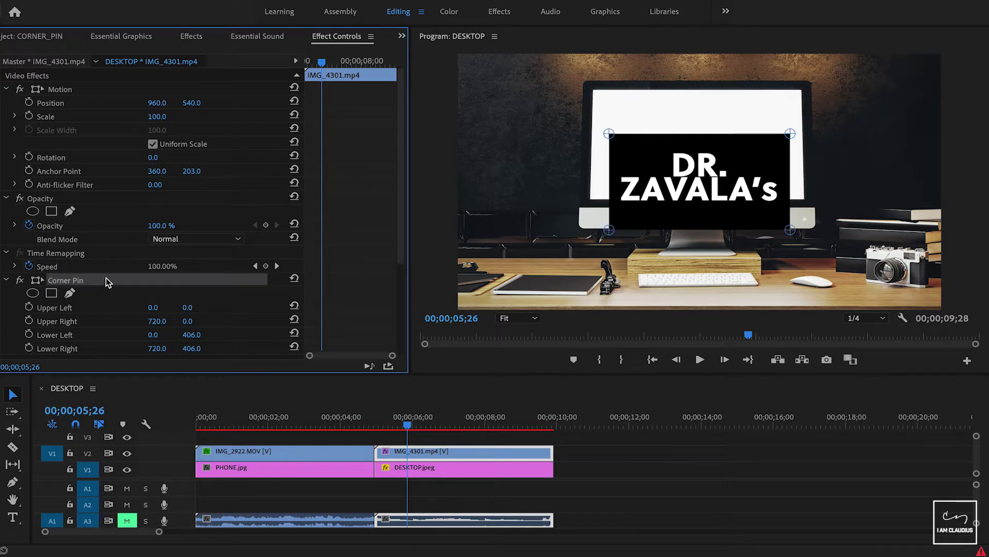
{"action": "scroll", "coordinate": [106, 280], "scroll_direction": "down", "scroll_amount": 3}
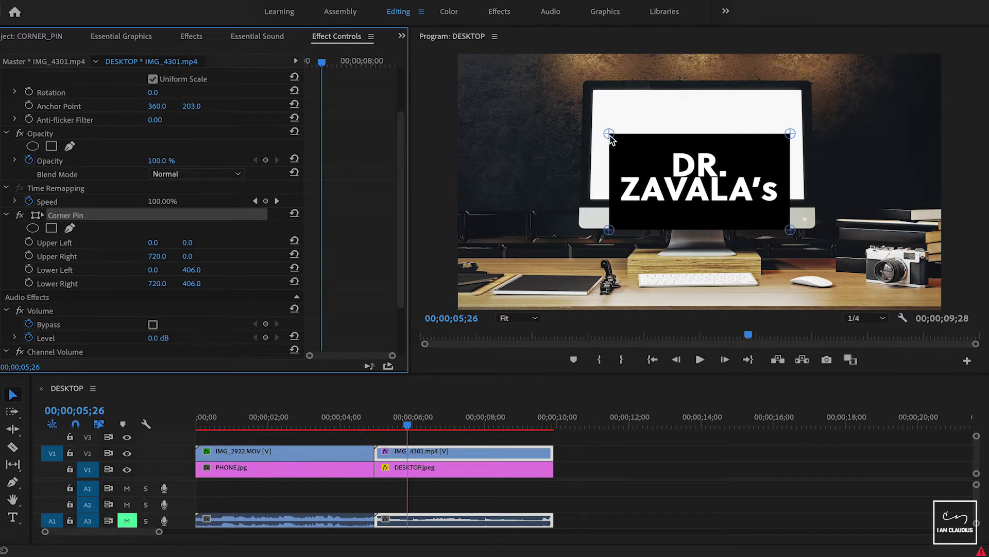
Step: Drag the four Corner Pin handles onto the desktop monitor's screen corners and fine-tune them
{"action": "left_click_drag", "start_coordinate": [609, 135], "coordinate": [594, 90]}
{"action": "left_click_drag", "start_coordinate": [790, 135], "coordinate": [803, 92]}
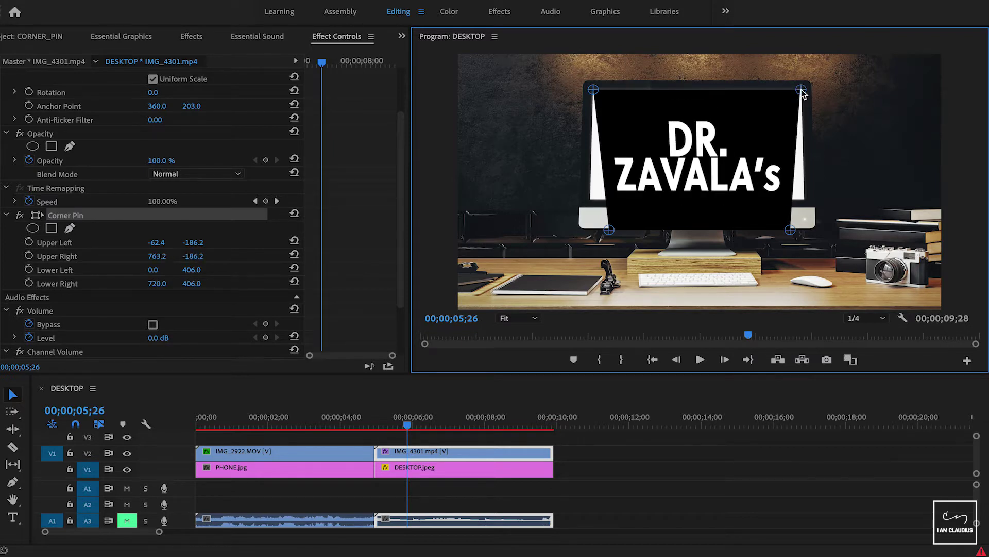
{"action": "left_click_drag", "start_coordinate": [791, 230], "coordinate": [806, 201]}
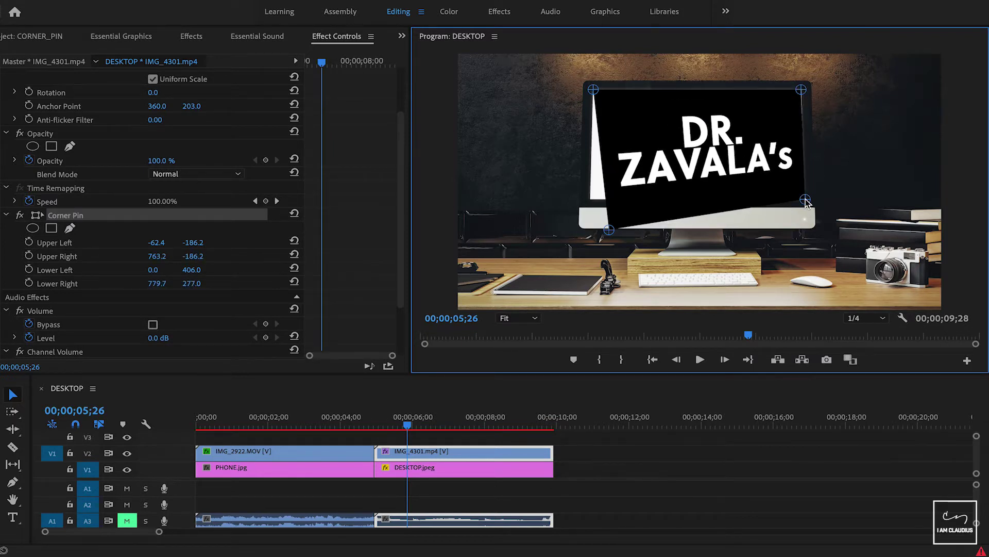
{"action": "left_click_drag", "start_coordinate": [802, 91], "coordinate": [803, 90]}
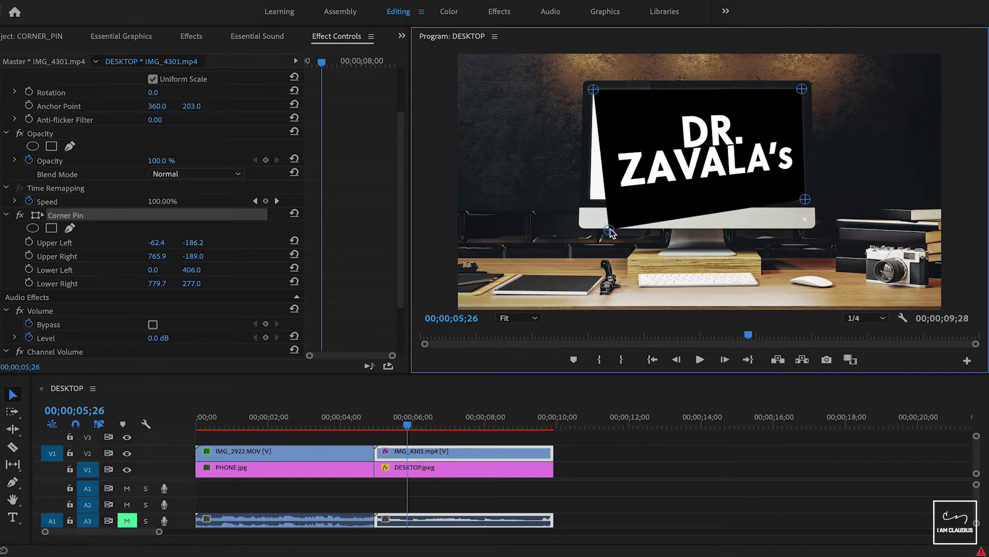
{"action": "left_click_drag", "start_coordinate": [609, 230], "coordinate": [606, 220]}
{"action": "left_click_drag", "start_coordinate": [591, 199], "coordinate": [590, 201]}
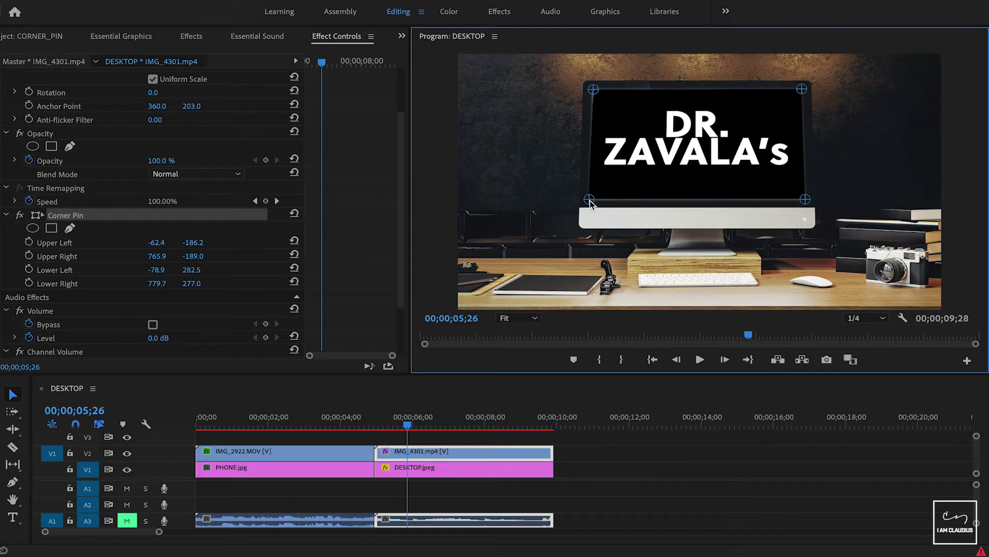
{"action": "left_click_drag", "start_coordinate": [593, 90], "coordinate": [591, 89]}
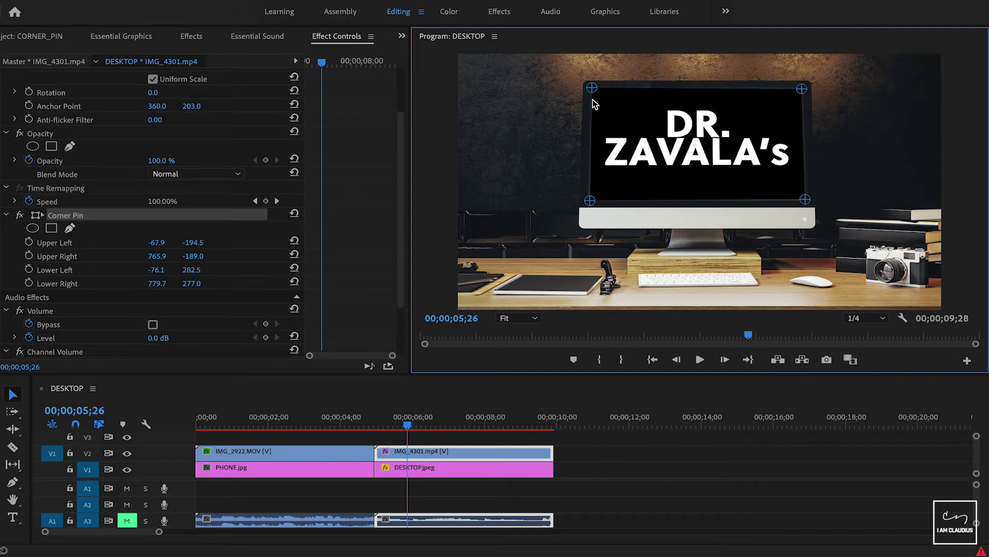
{"action": "left_click", "coordinate": [395, 426]}
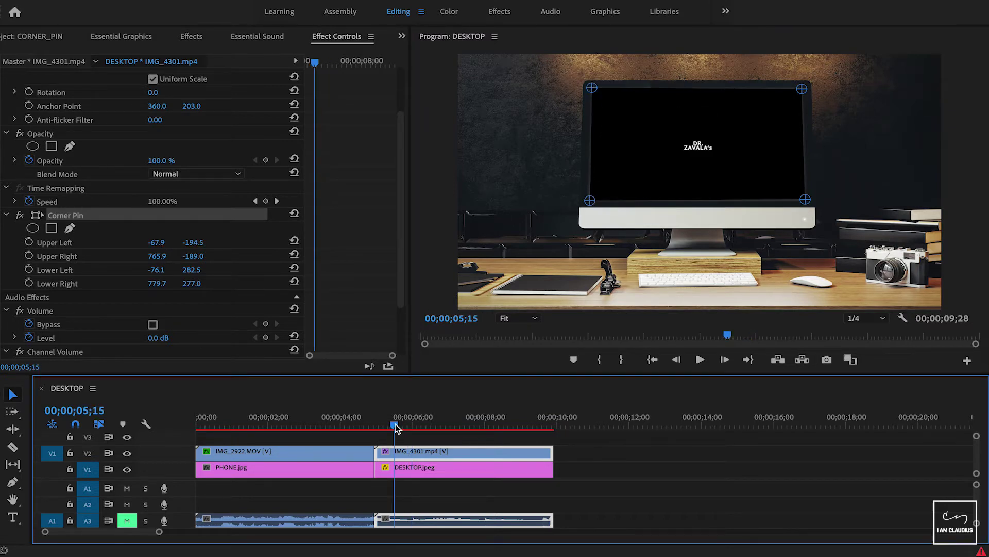
Step: Set the playhead at the desktop clip's start, deselect the clip, and play the desktop mockup
{"action": "left_click_drag", "start_coordinate": [395, 427], "coordinate": [389, 427]}
{"action": "left_click", "coordinate": [394, 425]}
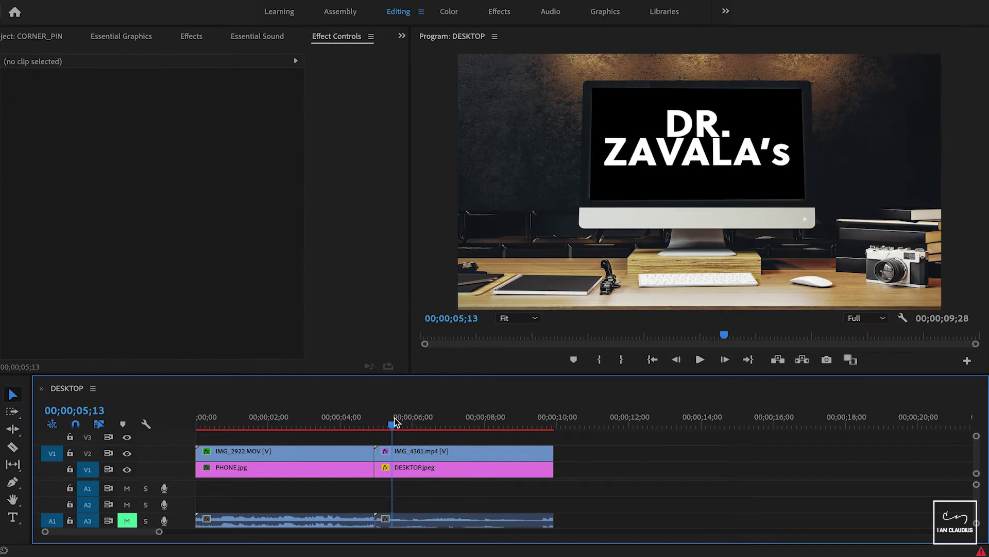
{"action": "key", "text": "space"}
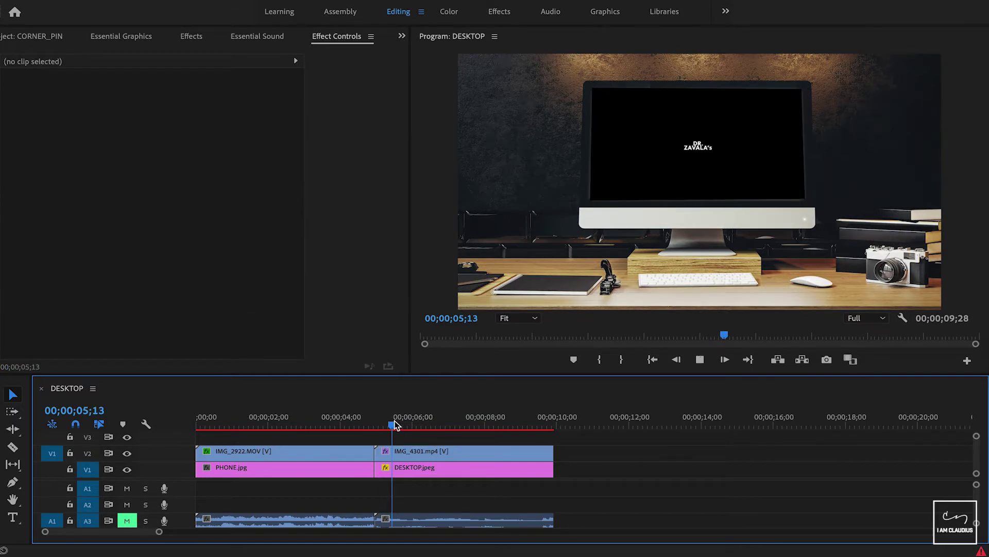